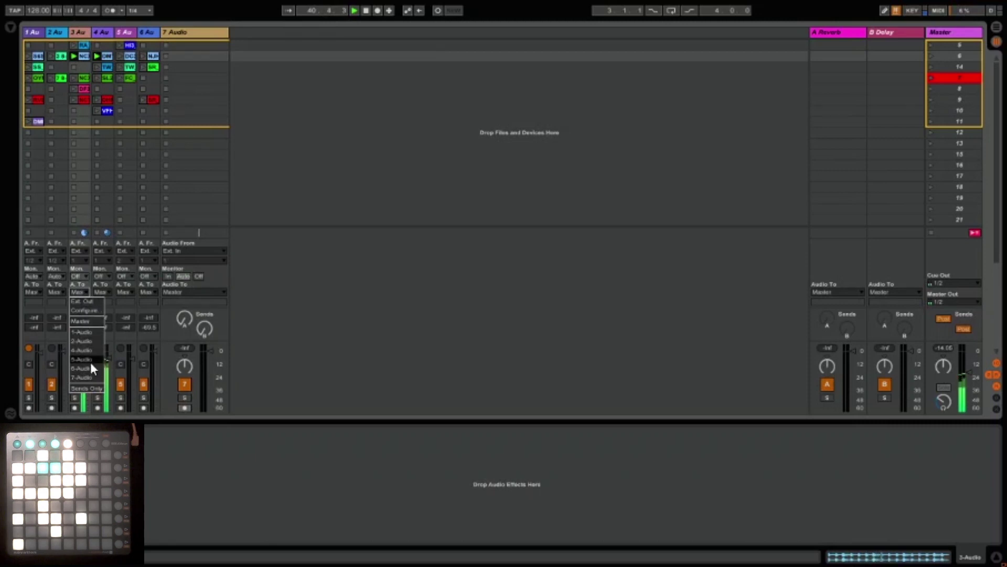
Step: Route the audio outputs of tracks 3 and 4 to the 7-Audio track
left_click(88, 378)
left_click(106, 292)
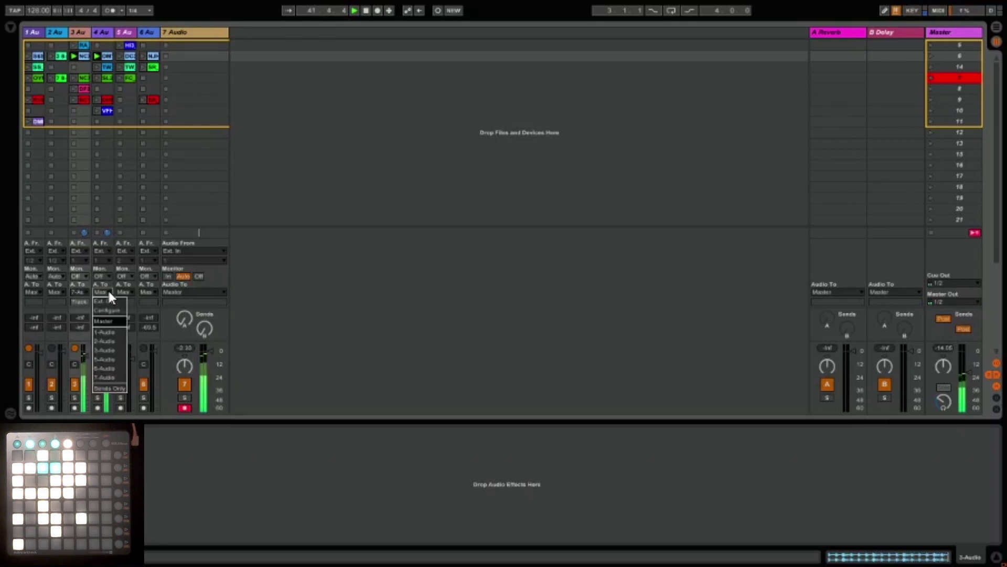
left_click(105, 378)
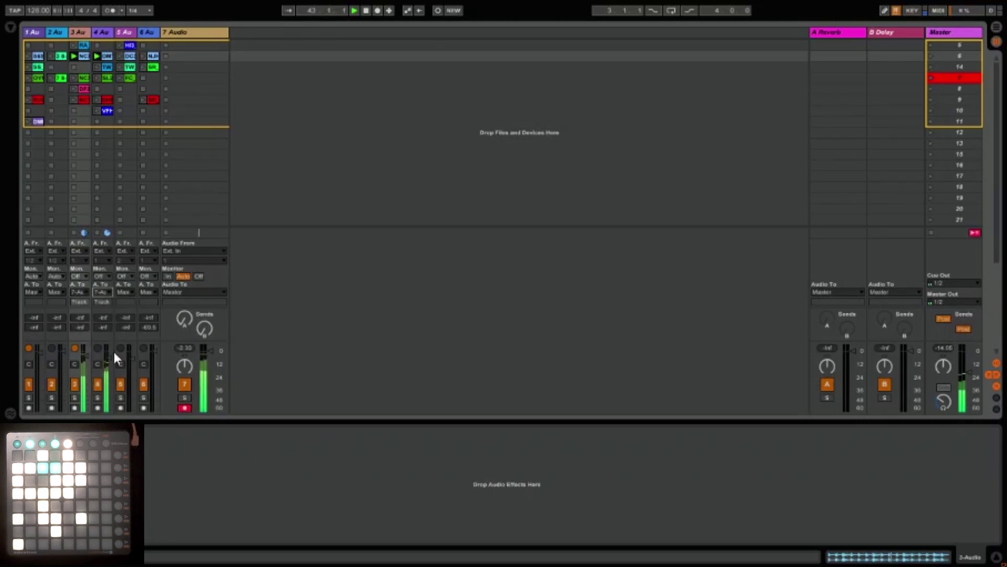
Step: Load the ShaperBox 2 plug-in onto the 7-Audio track and hide the browser
left_click(10, 26)
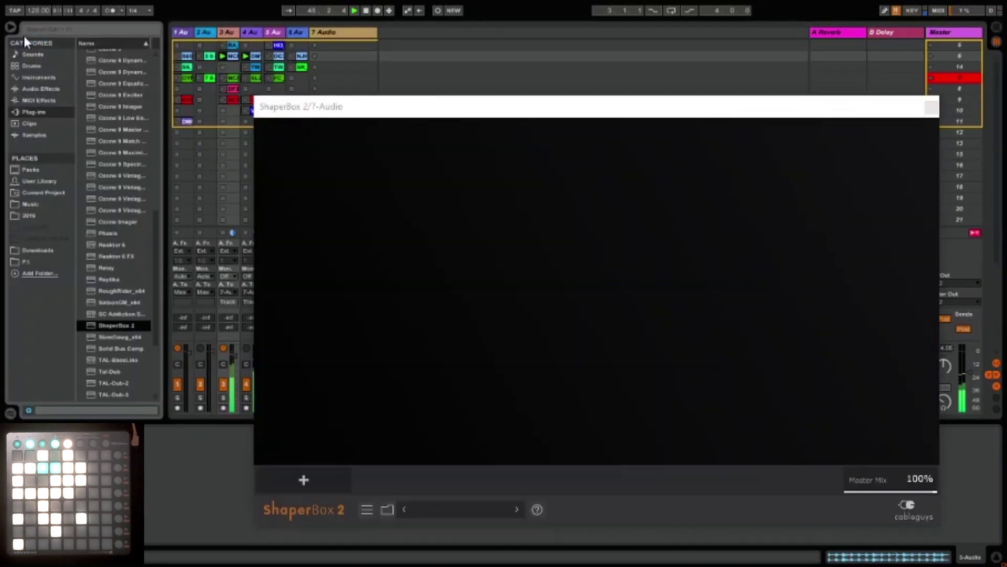
left_click(10, 27)
left_click_drag(528, 107, 499, 94)
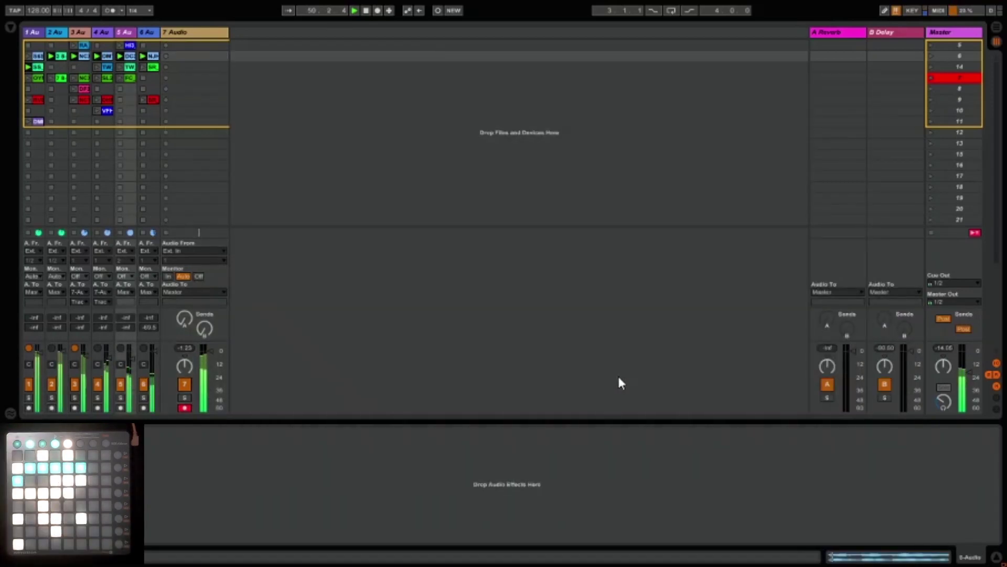
Step: Add a Time shaper with default settings in the 7-Audio track's ShaperBox 2 and split off the low band at about 757 Hz
left_click(193, 32)
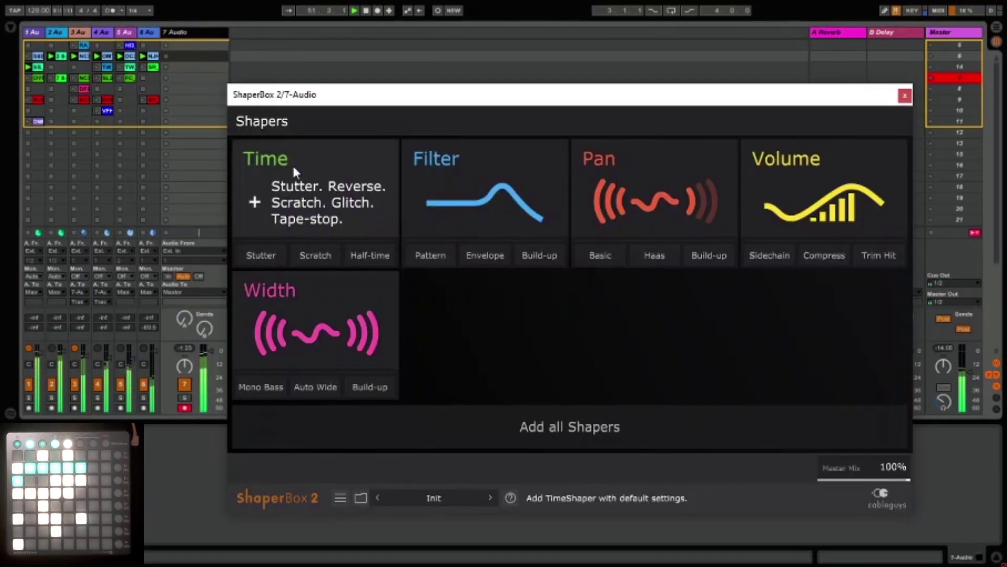
left_click(345, 167)
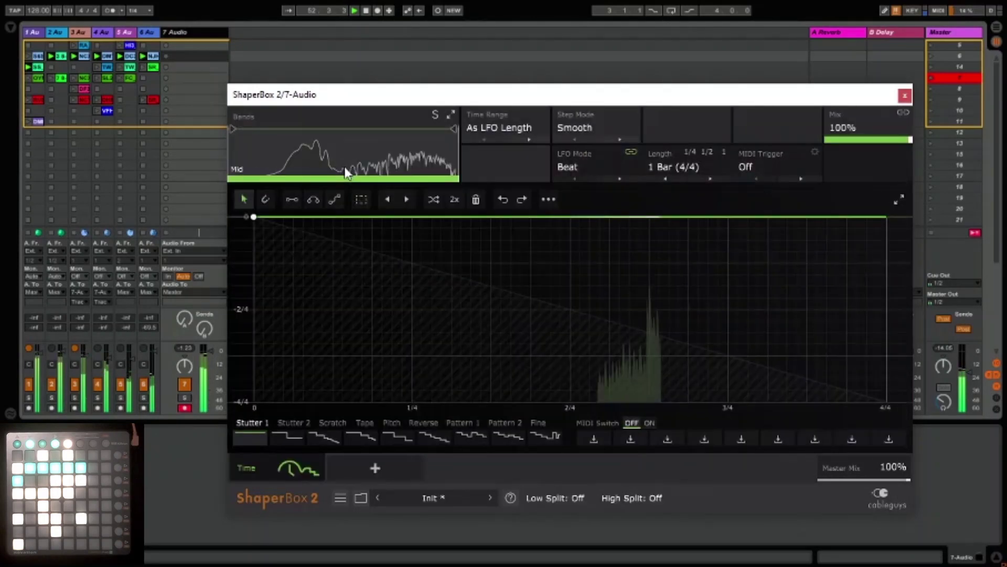
left_click_drag(234, 128, 348, 128)
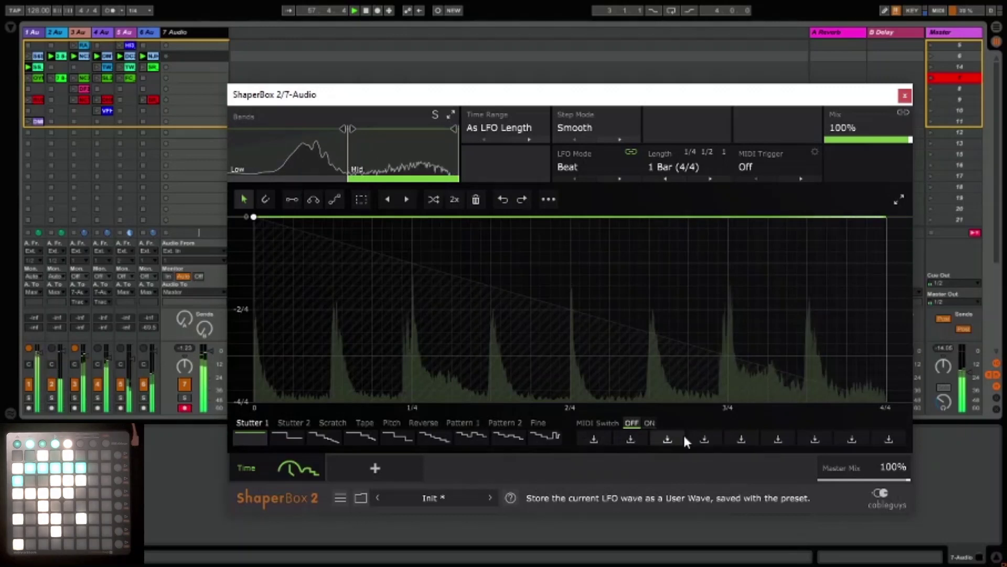
Step: Enable MIDI Switch, store the flat Time wave in the first user slot and set the Time shaper's MIDI Trigger to On
left_click(649, 422)
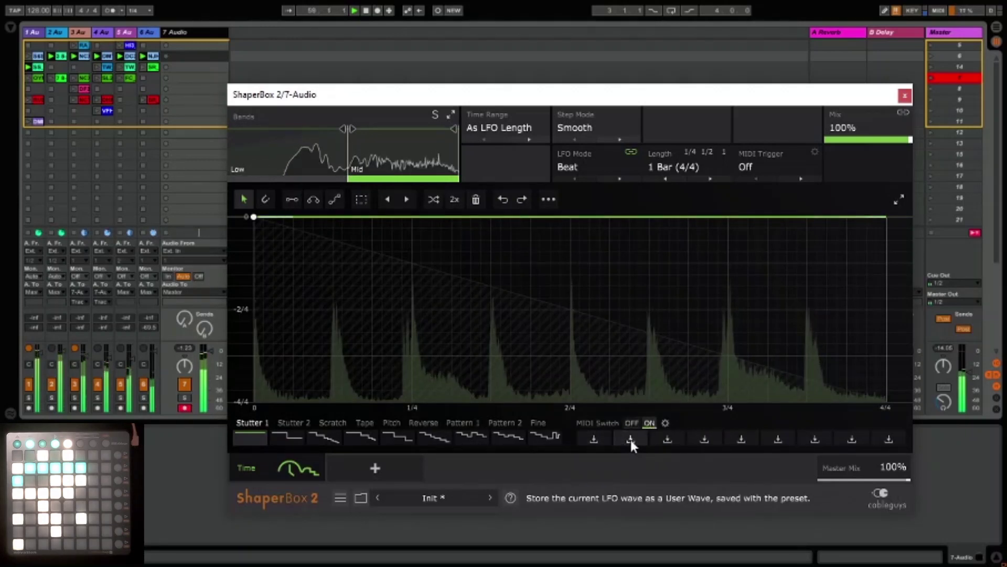
left_click(596, 438)
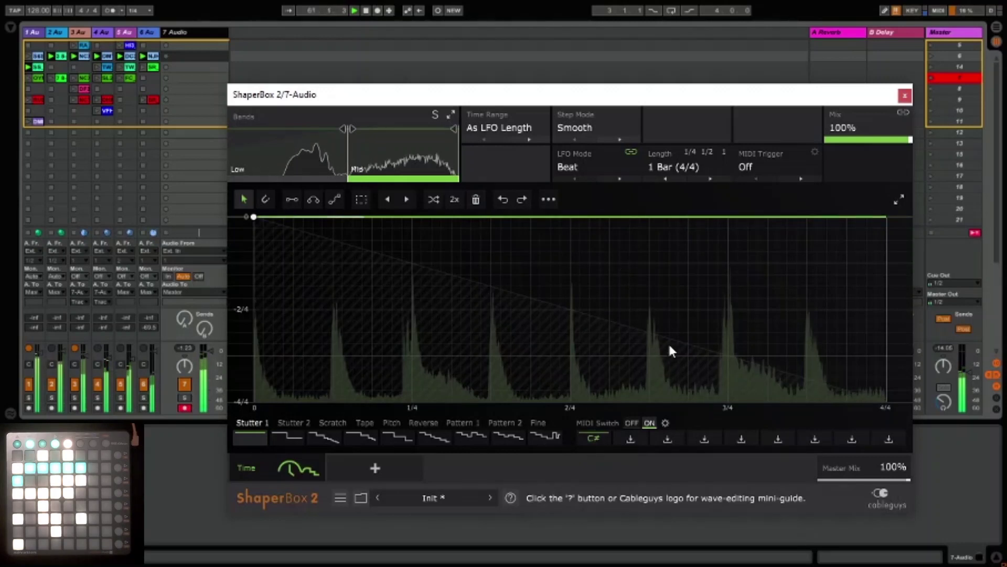
left_click(817, 167)
left_click(781, 197)
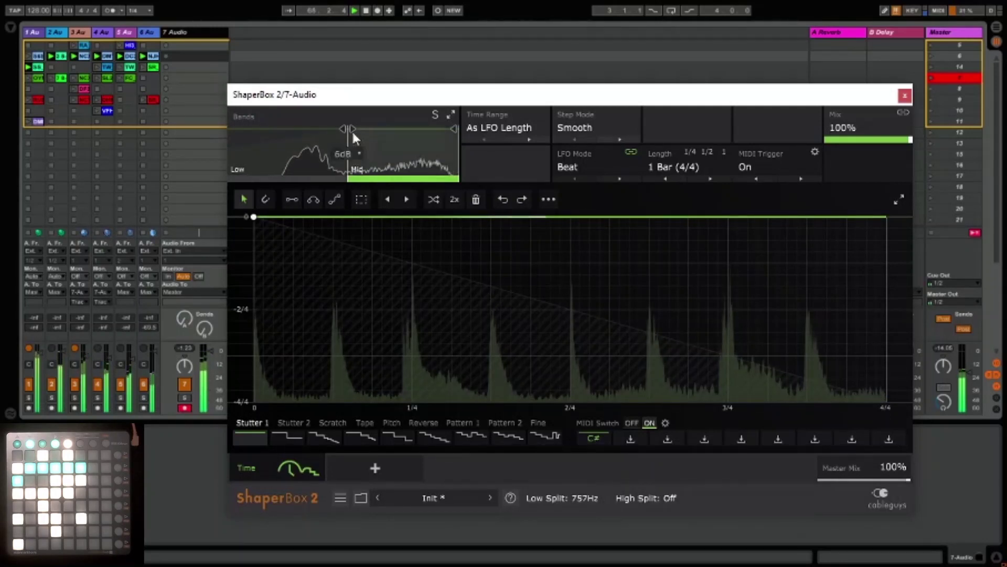
Step: Insert a new MIDI track directly after the 7-Audio track
left_click(205, 31)
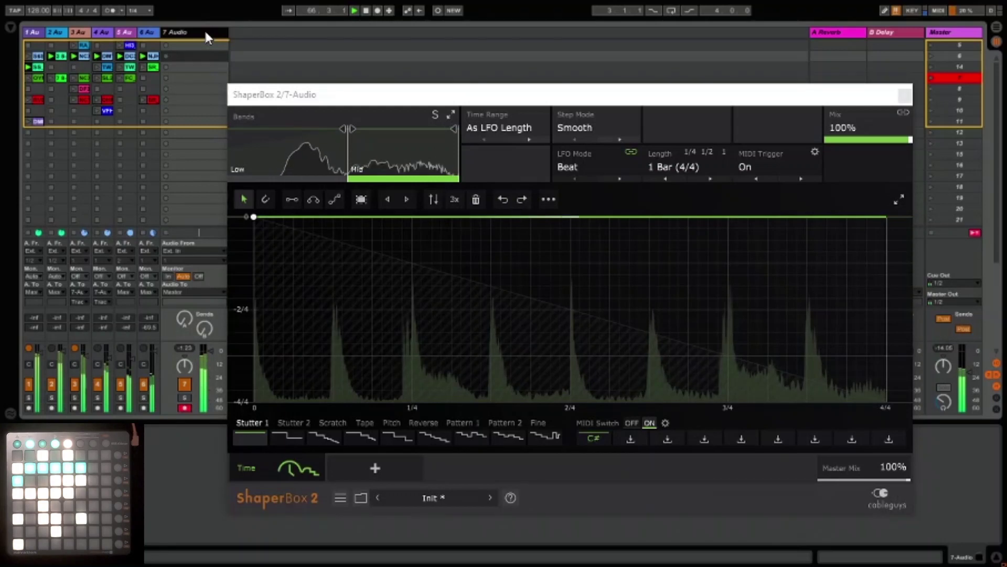
key("Delete")
key("ctrl+shift+t")
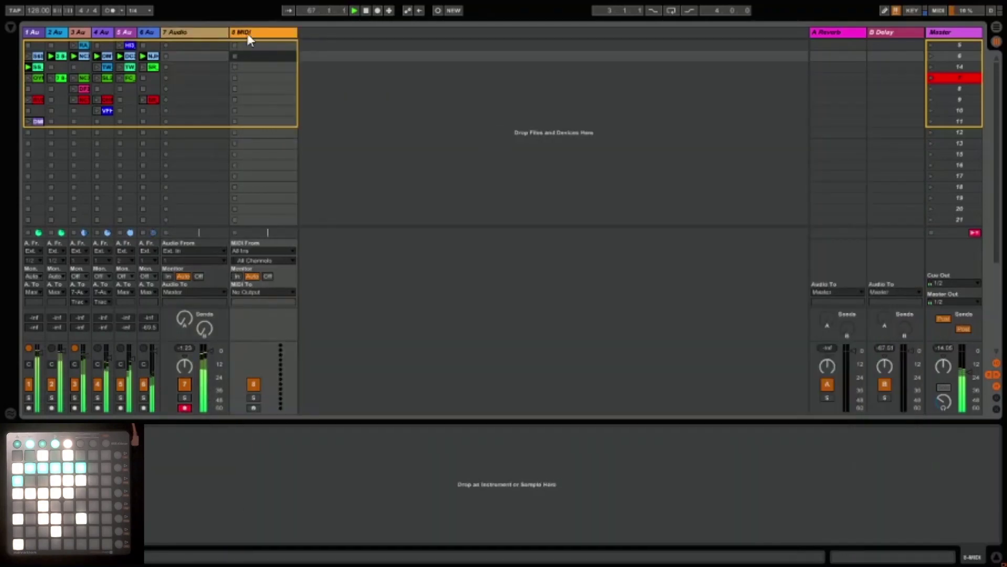
Step: Set the new MIDI track's input to Launchpad Input and its output to 7-Audio, and arm it for recording
left_click(289, 250)
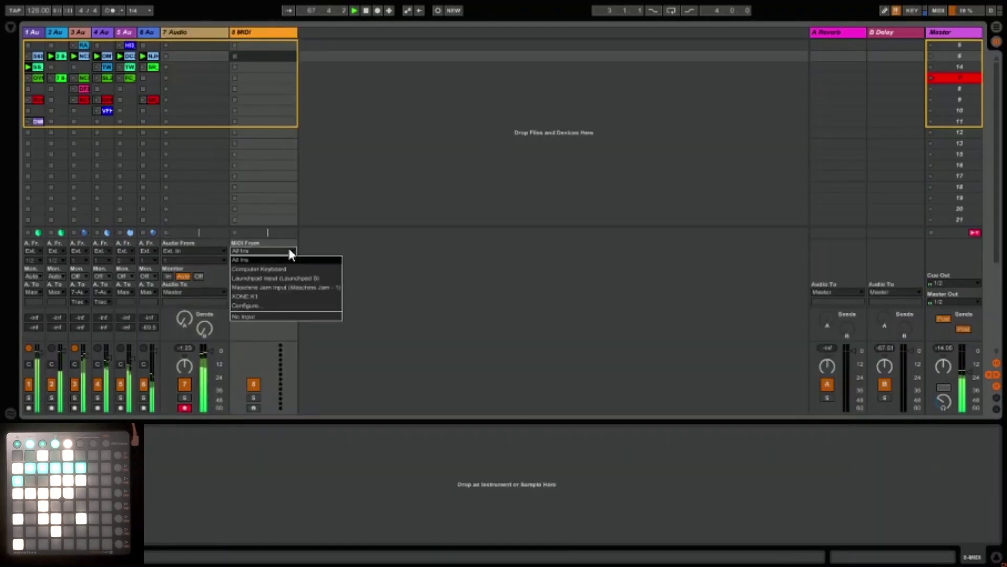
left_click(286, 279)
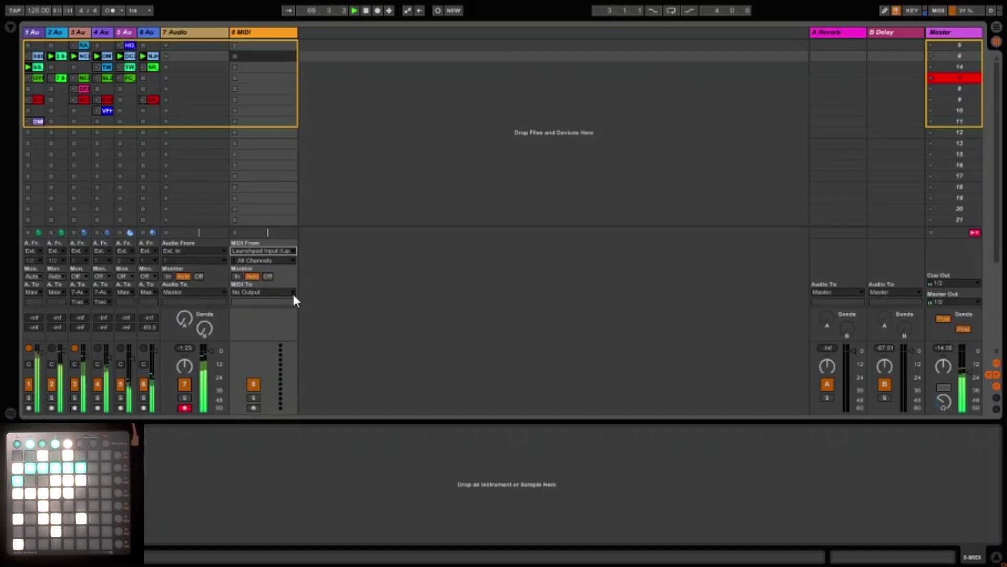
left_click(290, 290)
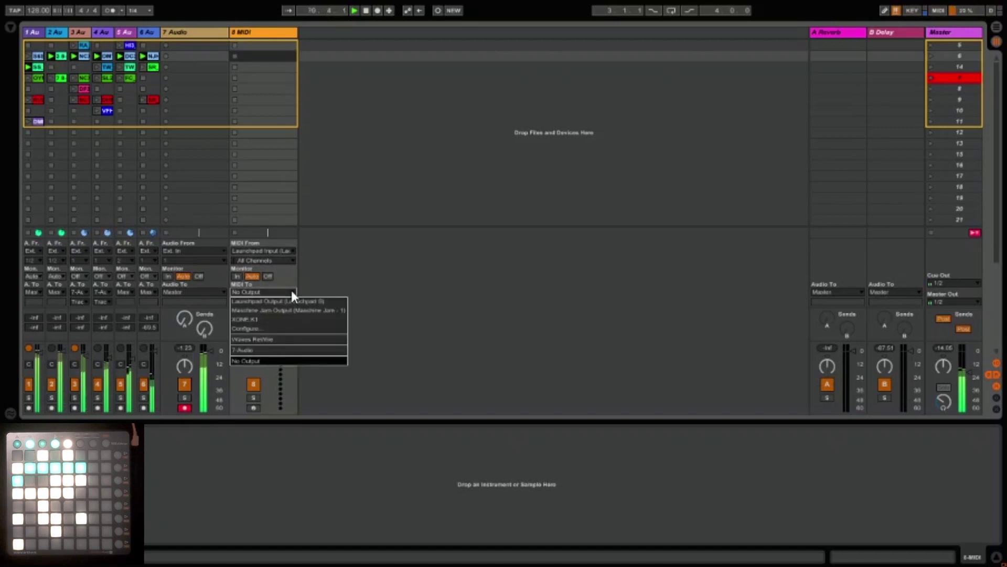
left_click(252, 349)
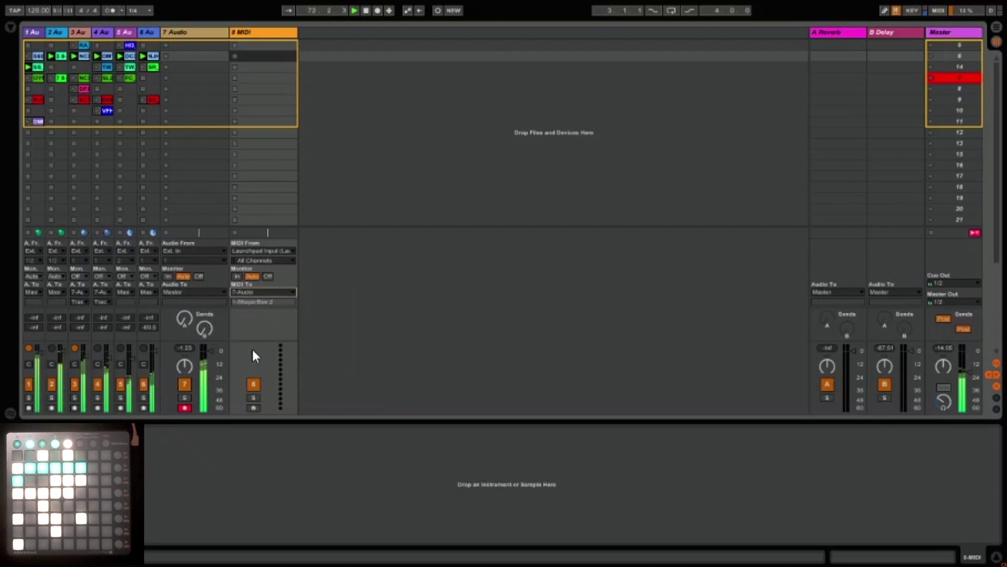
left_click(253, 407)
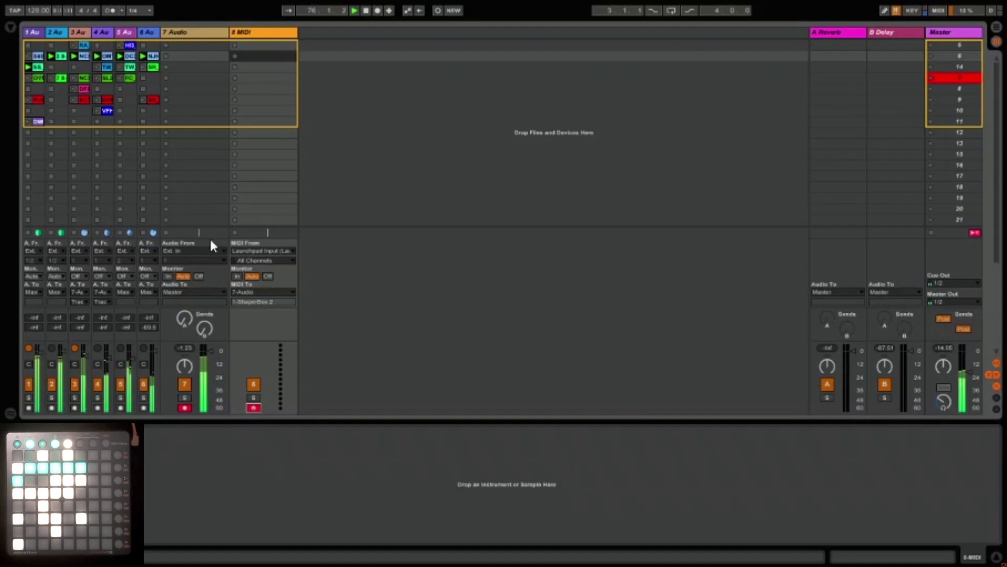
Step: Return to ShaperBox 2 on the 7-Audio track and add a Filter shaper with default settings
left_click(190, 33)
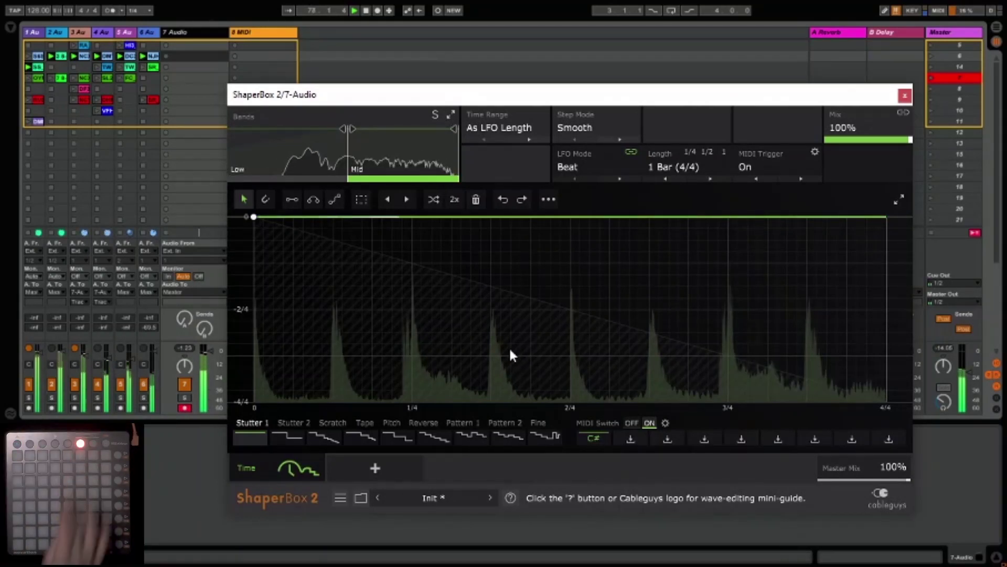
left_click(432, 435)
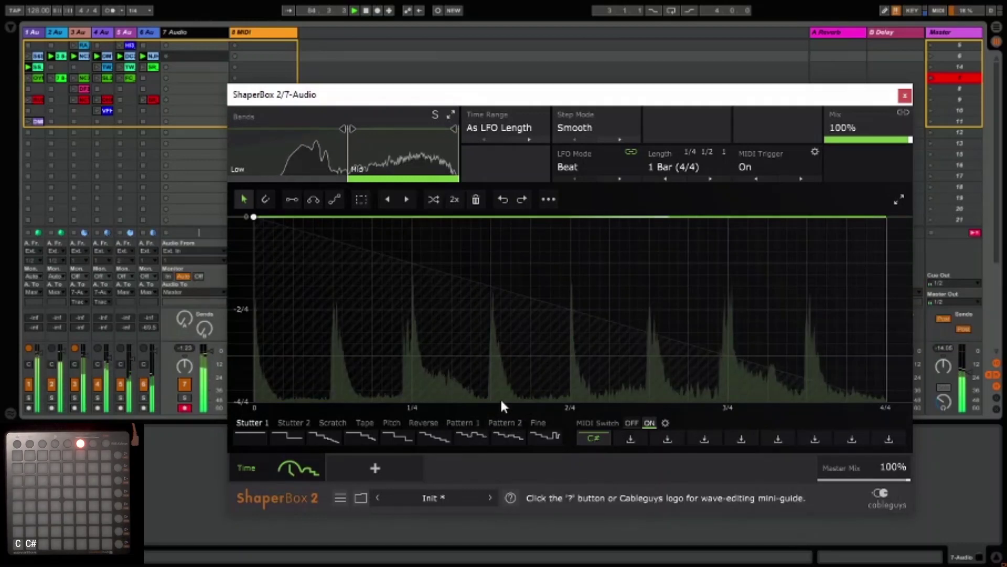
left_click(398, 465)
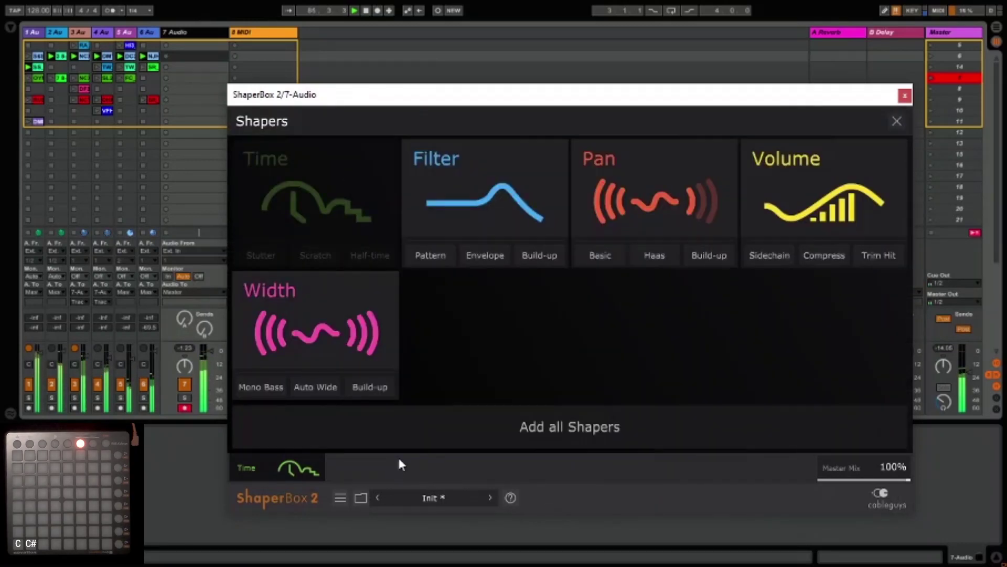
left_click(505, 158)
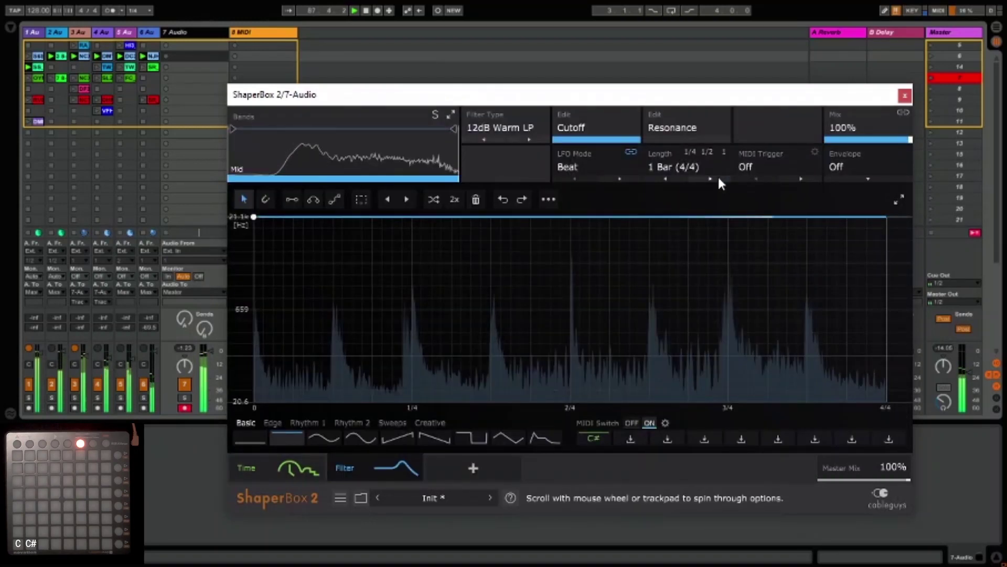
Step: Set the Filter shaper's LFO length to 4 Bars and its MIDI Trigger to On (1-Shot)
scroll(718, 180, "up", 4)
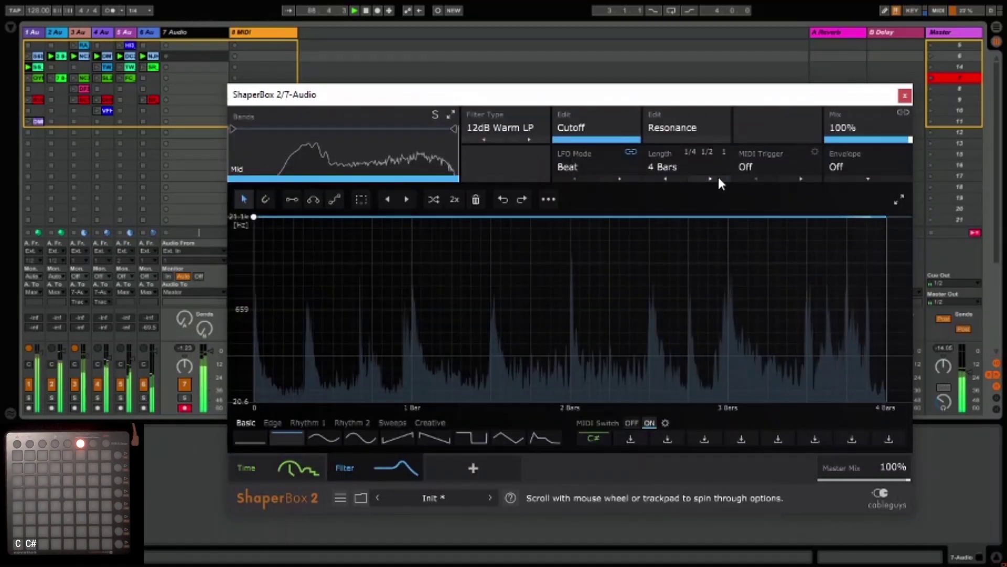
left_click(808, 164)
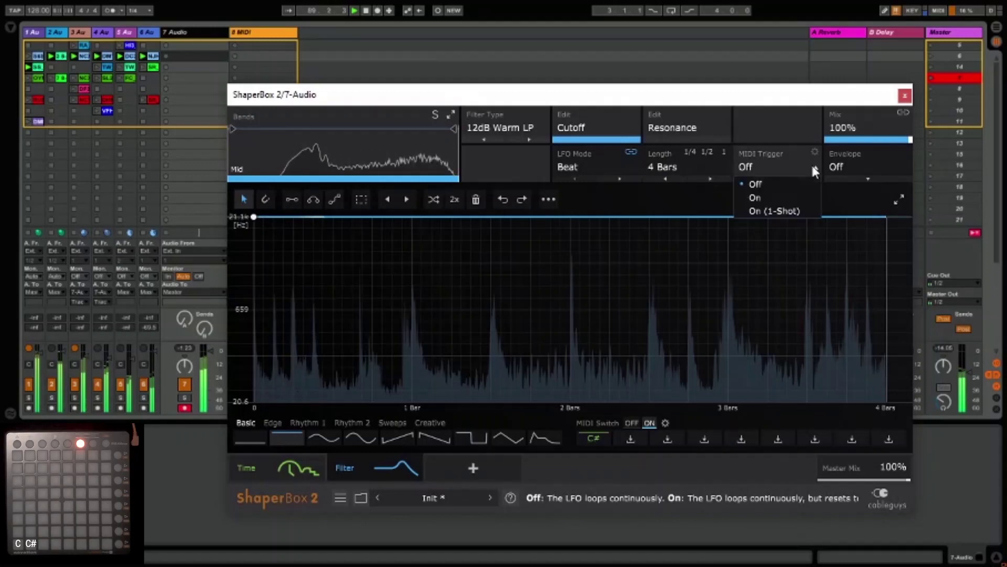
left_click(784, 207)
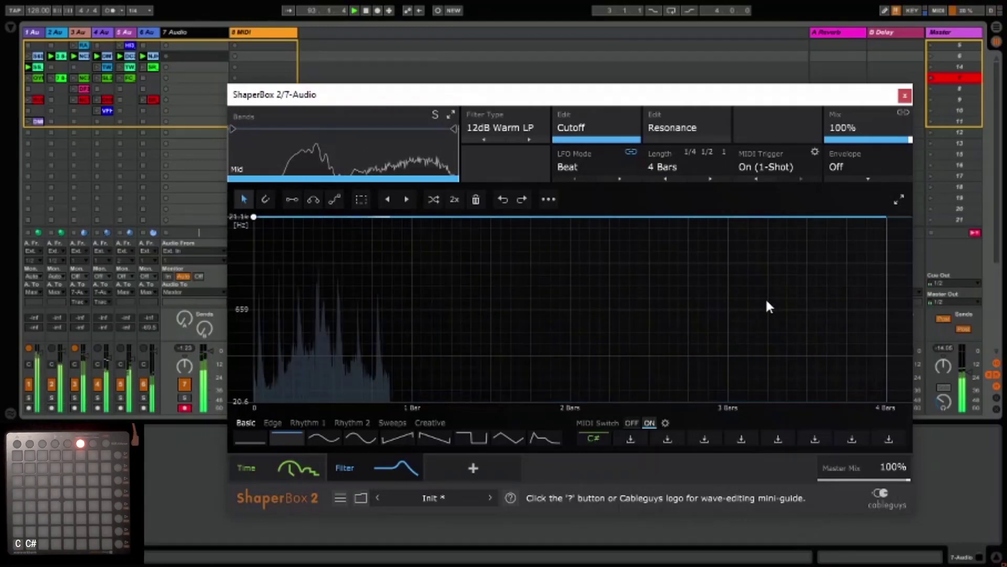
Step: Curve the filter cutoff down to the minimum at 4 bars with its bend near 3 bars, and store it in the second MIDI Switch slot
left_click_drag(884, 224, 887, 401)
left_click_drag(623, 314, 721, 217)
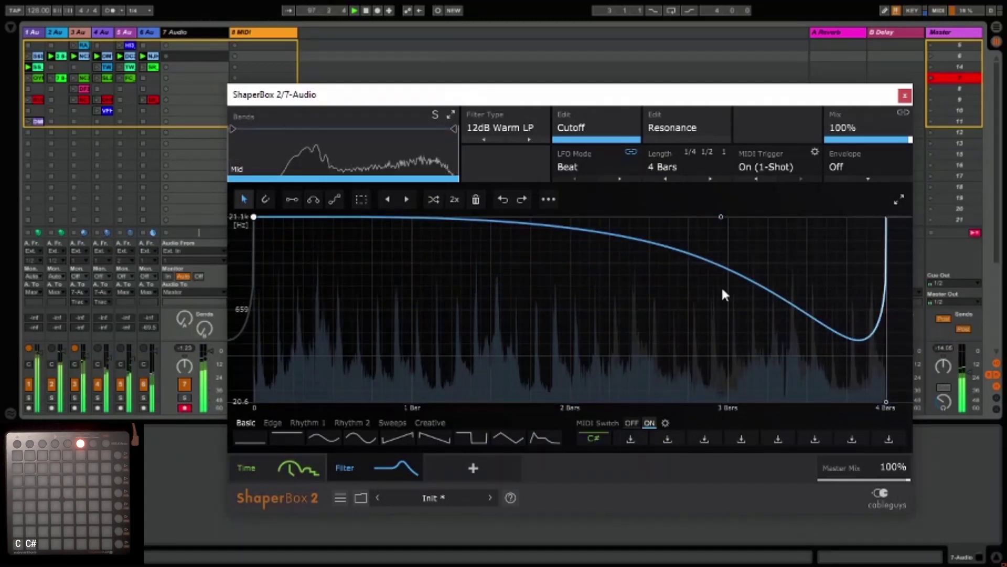
left_click(635, 438)
mouse_move(641, 439)
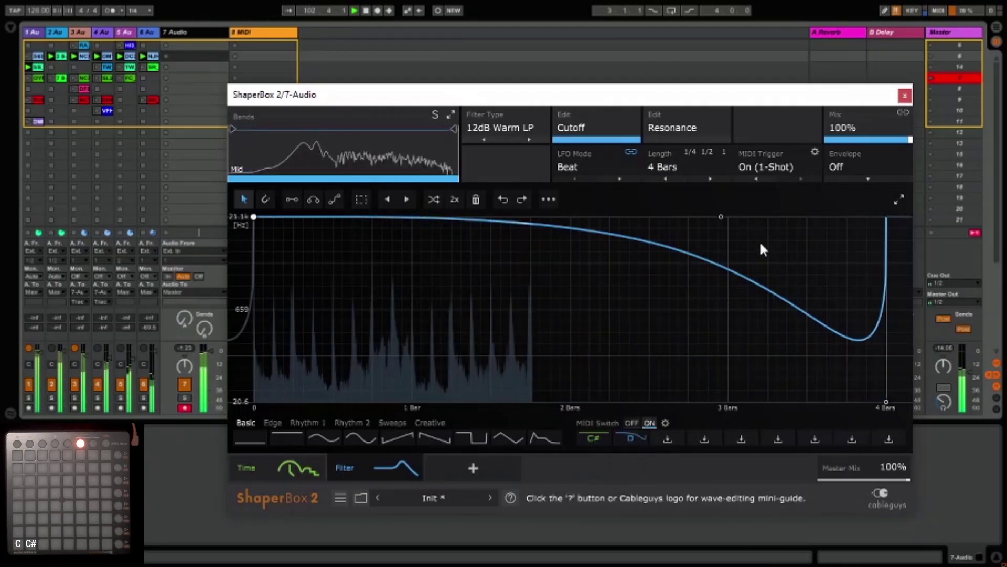
Step: Add a Width shaper and load the Accent 1 wave that stays flat and curves upward over the last quarter
left_click(452, 477)
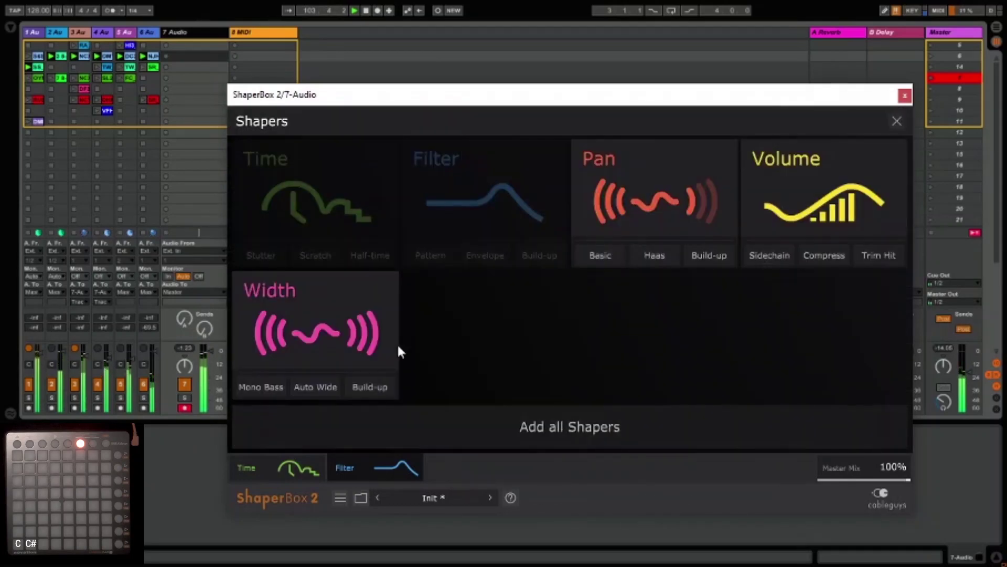
left_click(344, 283)
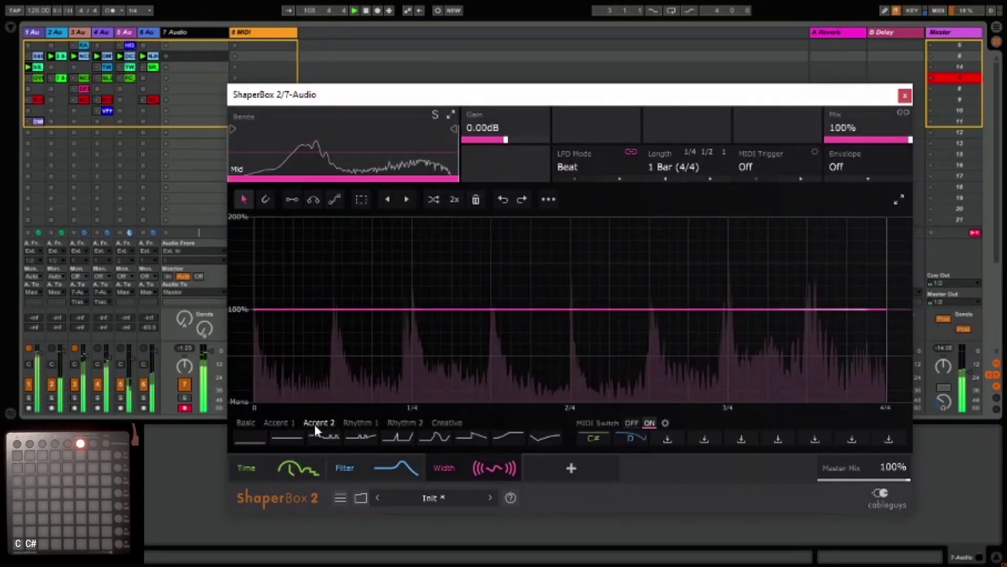
left_click(292, 422)
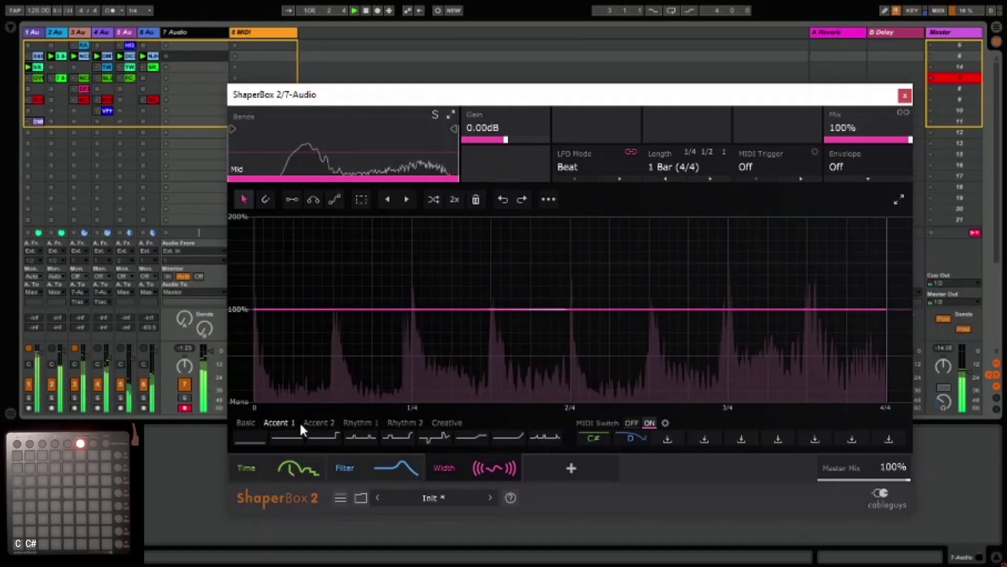
left_click(507, 437)
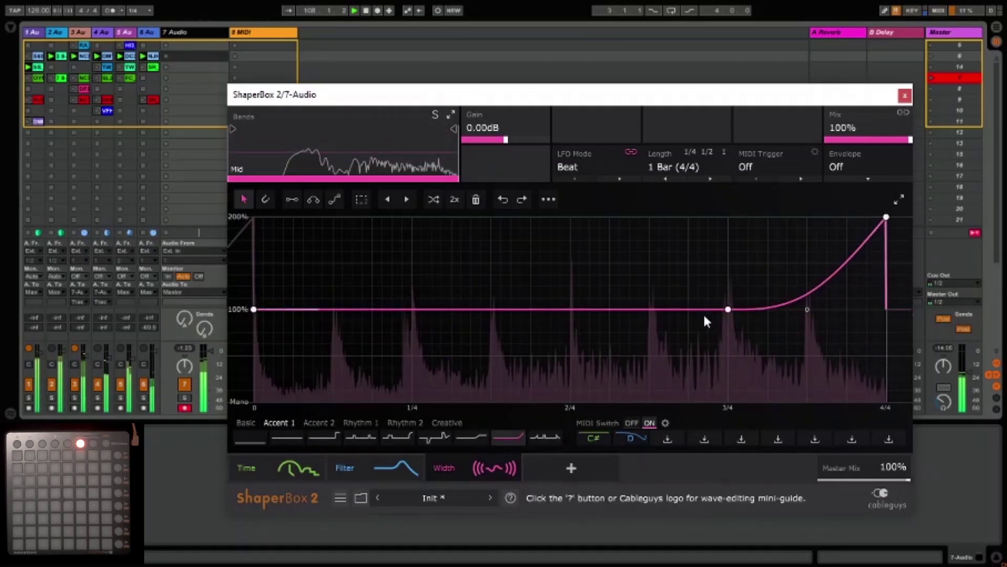
Step: Flip the width wave vertically, move its bend point to about 1/4 and reshape the curve into a gradual fall to mono
left_click(549, 199)
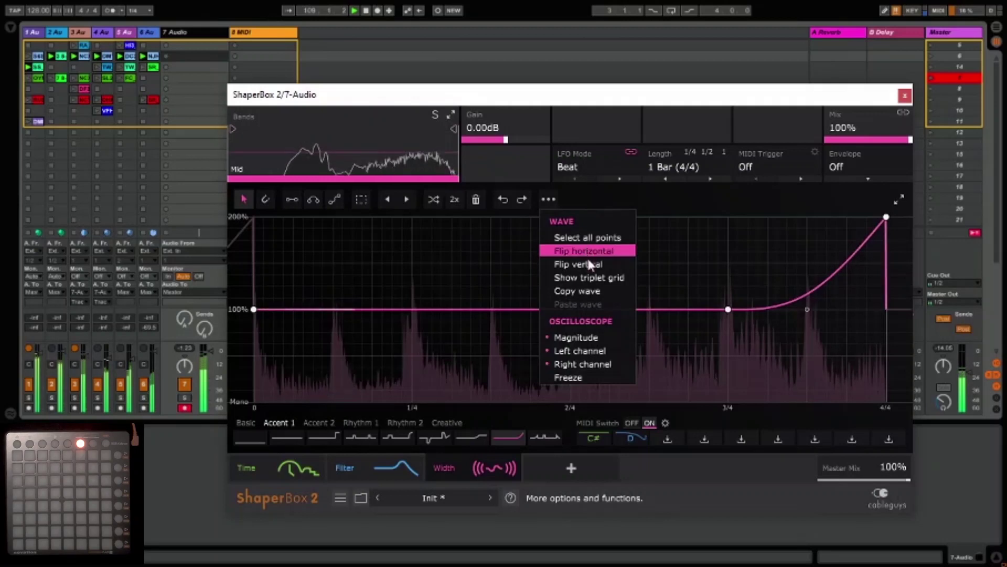
left_click(574, 264)
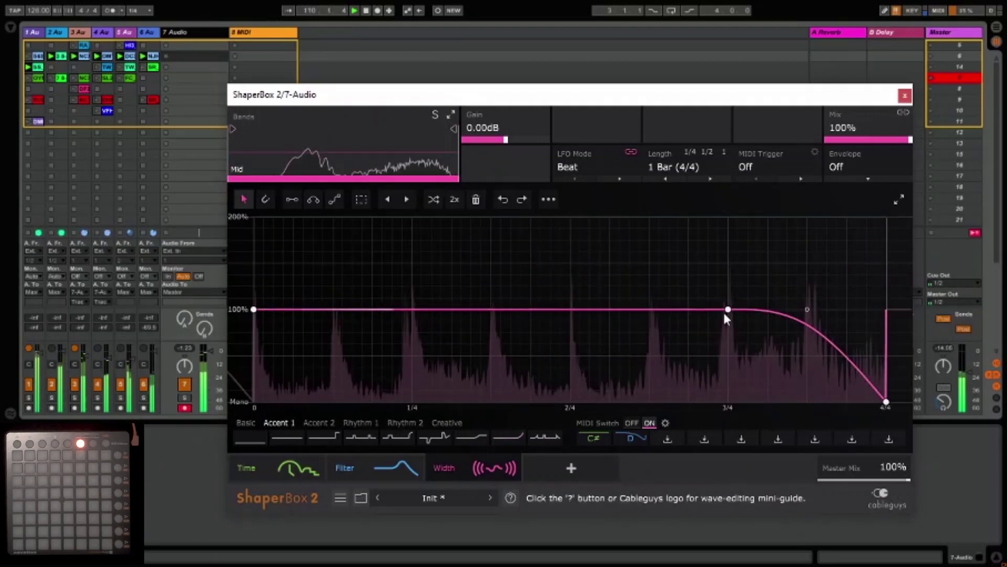
left_click_drag(728, 310, 414, 309)
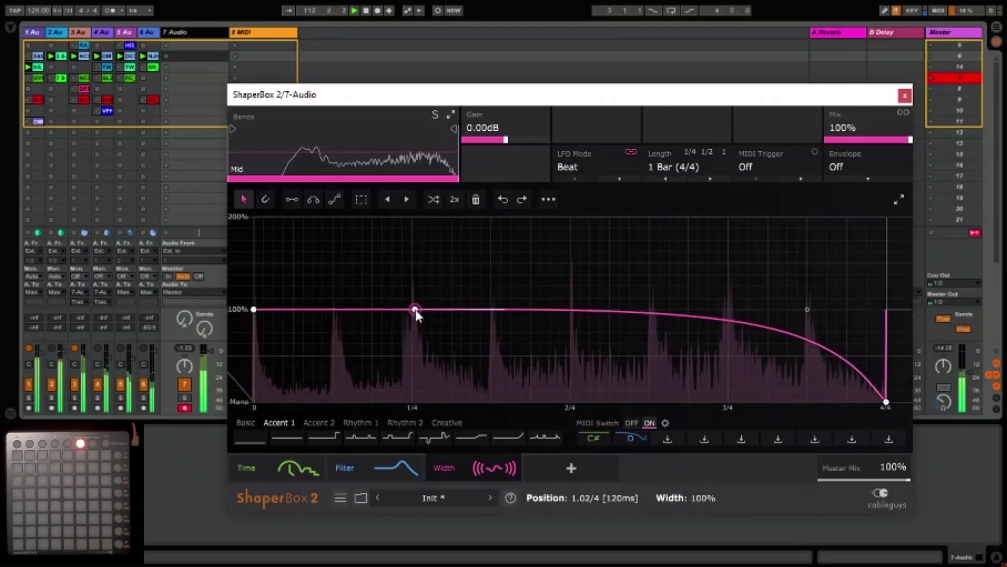
left_click_drag(805, 310, 613, 326)
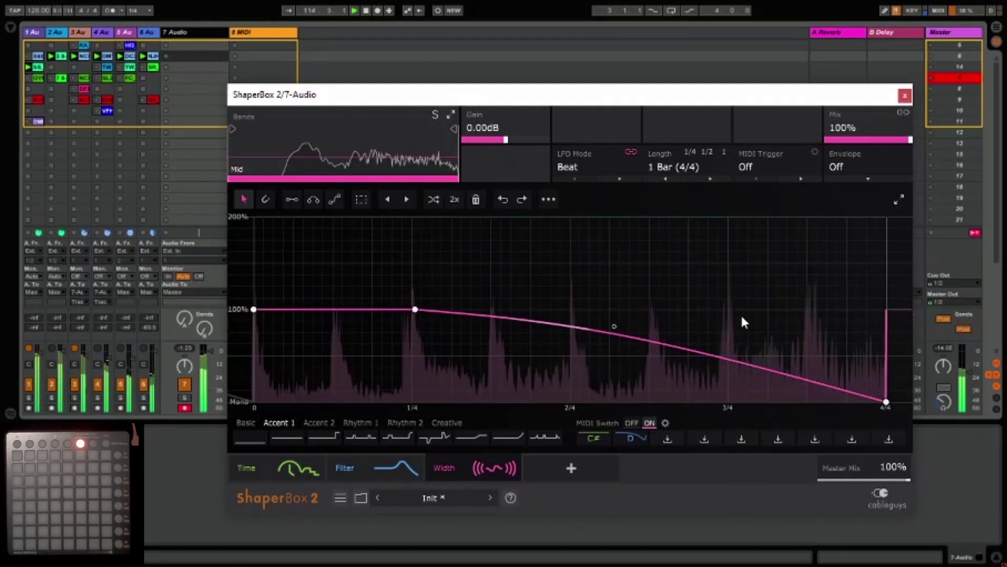
Step: Set the Width shaper to MIDI Trigger On (1-Shot) with a 4 Bars LFO length, and store its wave in the third MIDI Switch slot
left_click(802, 166)
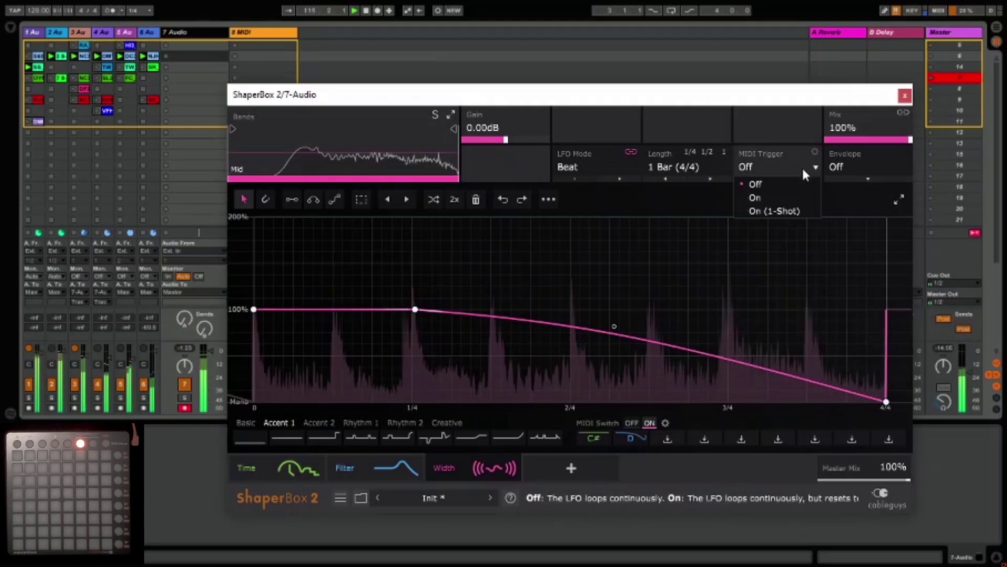
left_click(776, 210)
scroll(712, 177, "up", 4)
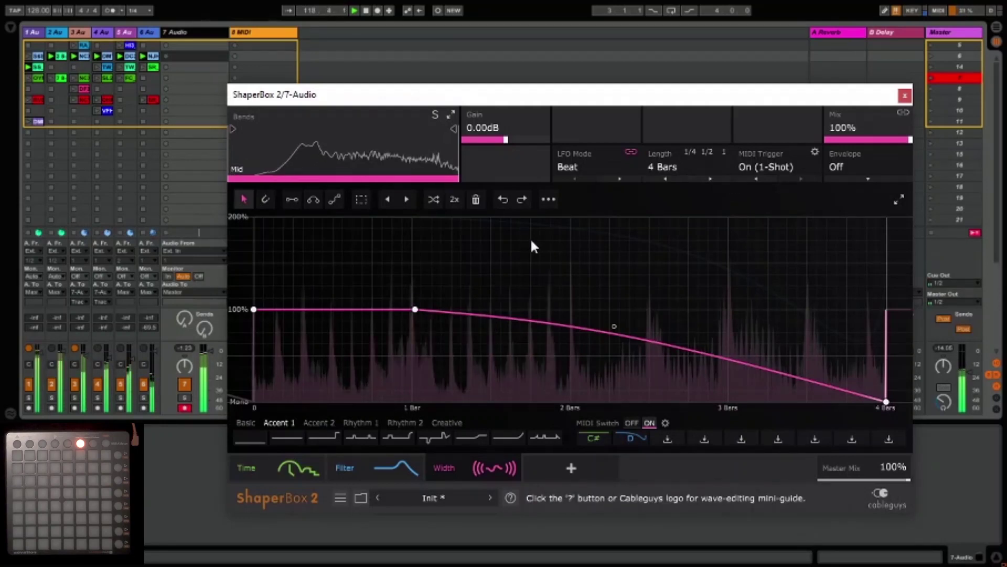
left_click(667, 438)
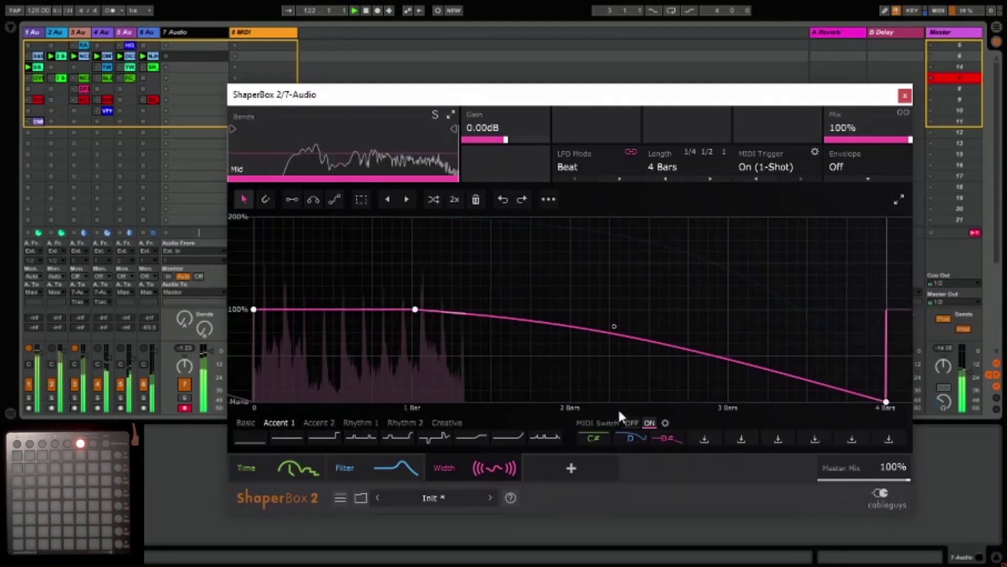
Step: Load the sixth Stutter 1 wave, with uneven descending steps, in the Time shaper and store it in the fourth MIDI Switch slot
left_click(369, 462)
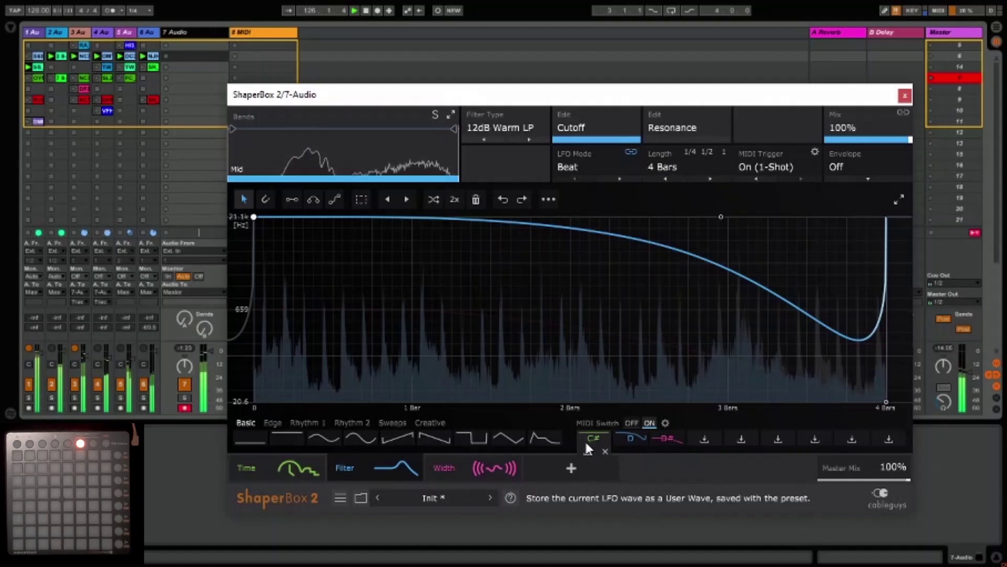
left_click(261, 464)
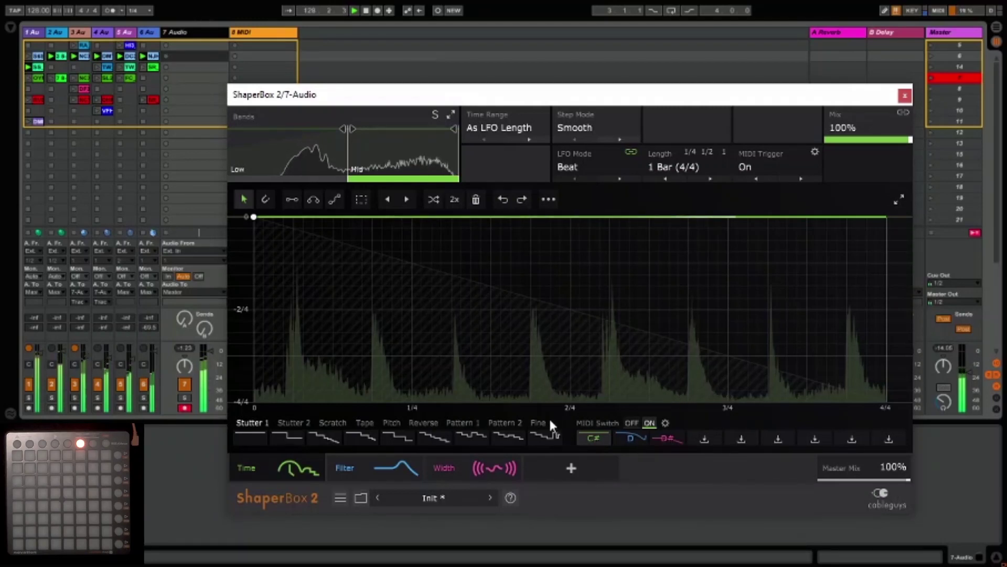
left_click(429, 436)
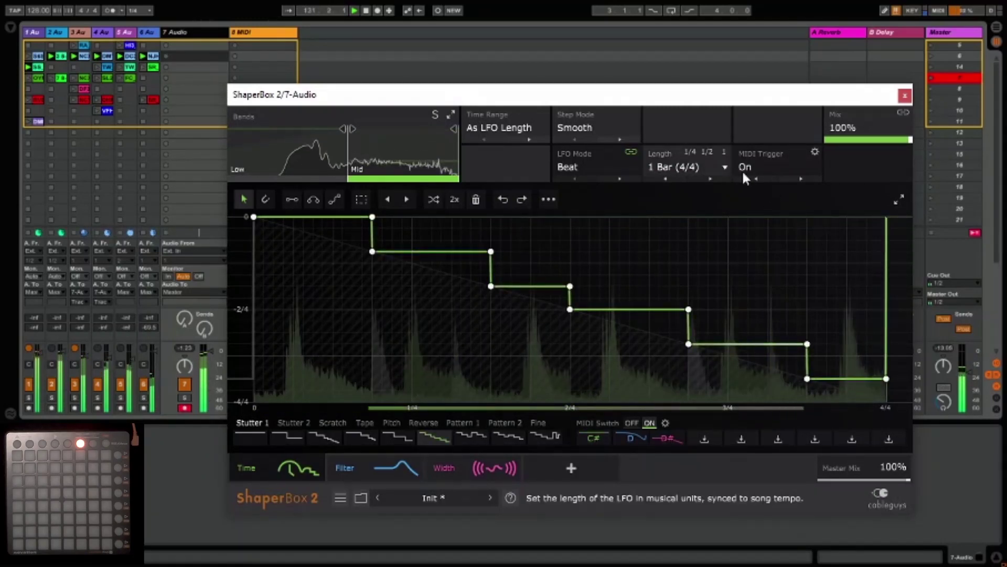
left_click(707, 436)
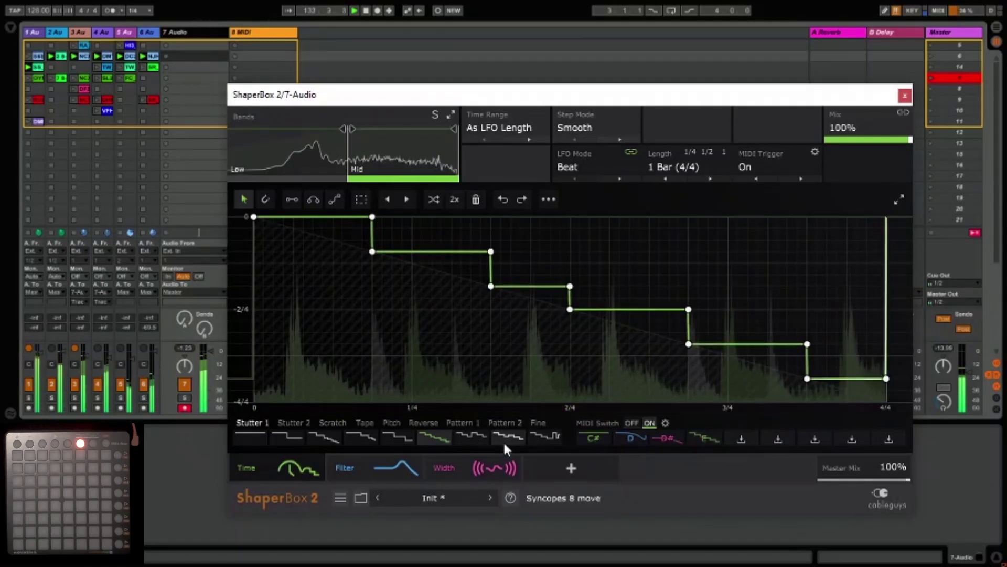
Step: Load the fourth Scratch wave, a smooth wavy descent, in the Time shaper and store it in the fifth MIDI Switch slot
left_click(327, 421)
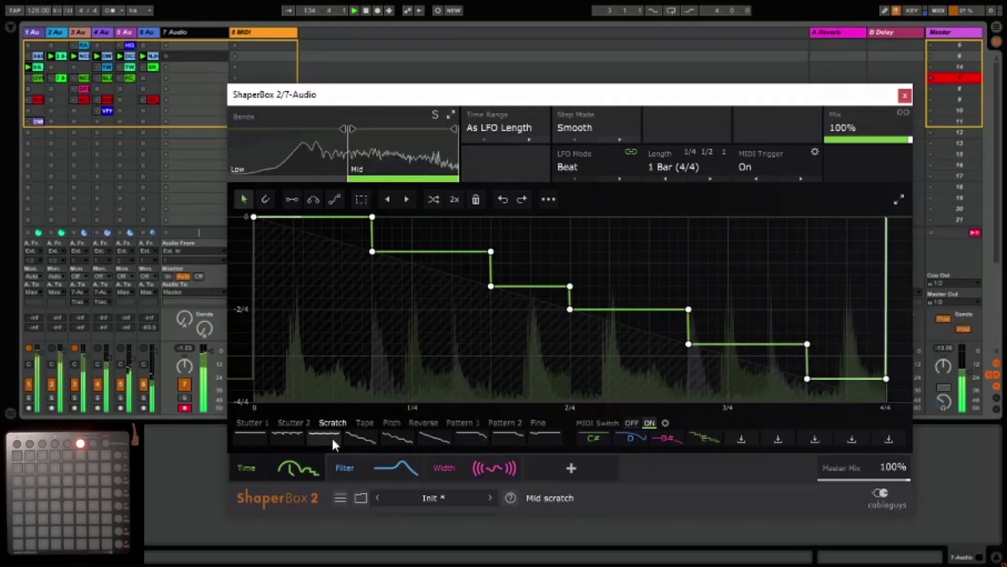
left_click(371, 441)
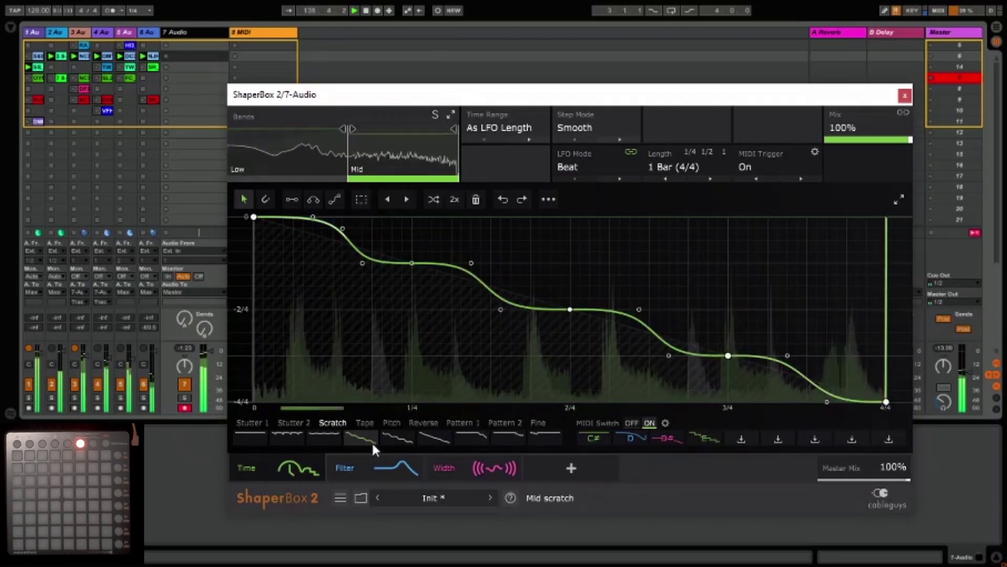
left_click(743, 438)
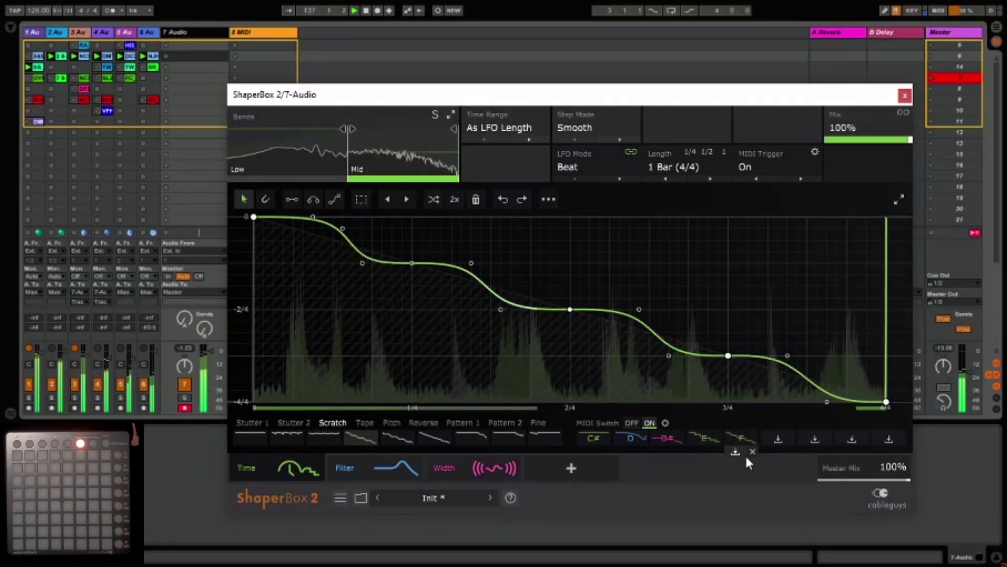
Step: Load the Pattern 7 wave from the Pattern 1 set in the Time shaper and store it in the sixth MIDI Switch slot
left_click(458, 421)
left_click(506, 438)
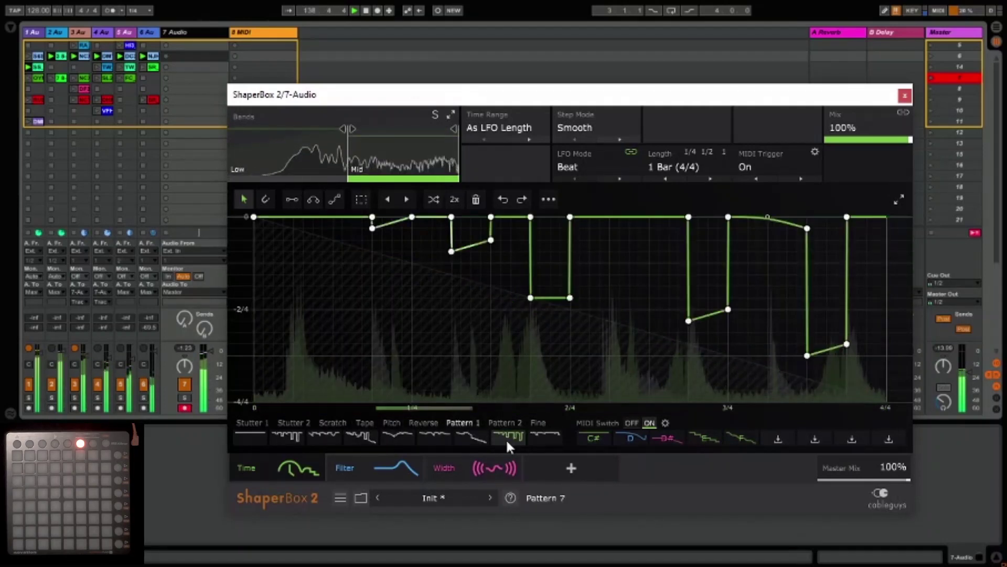
left_click(779, 437)
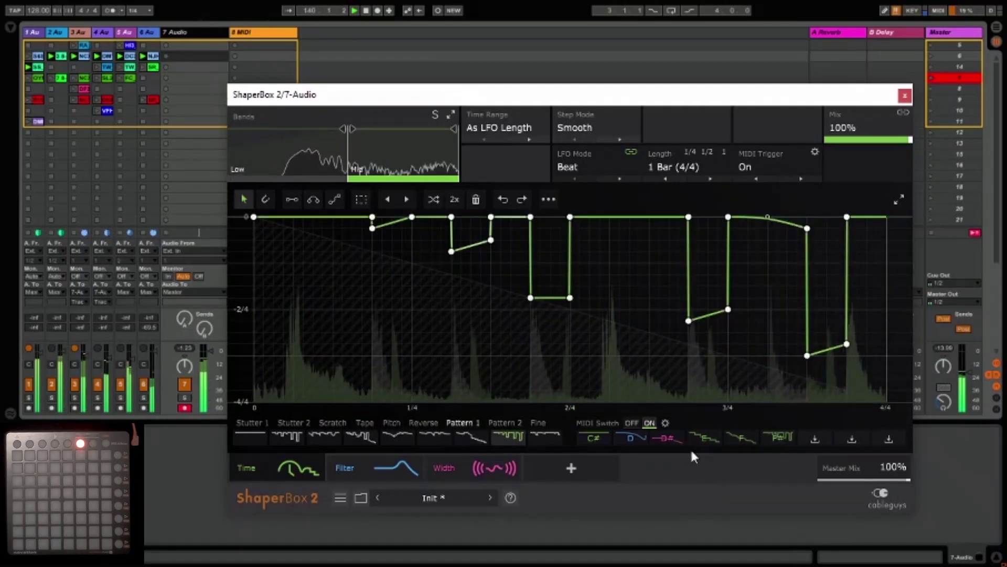
Step: Load the eighth Stutter 2 wave, with six even descending steps, and store it in the seventh MIDI Switch slot
left_click(290, 422)
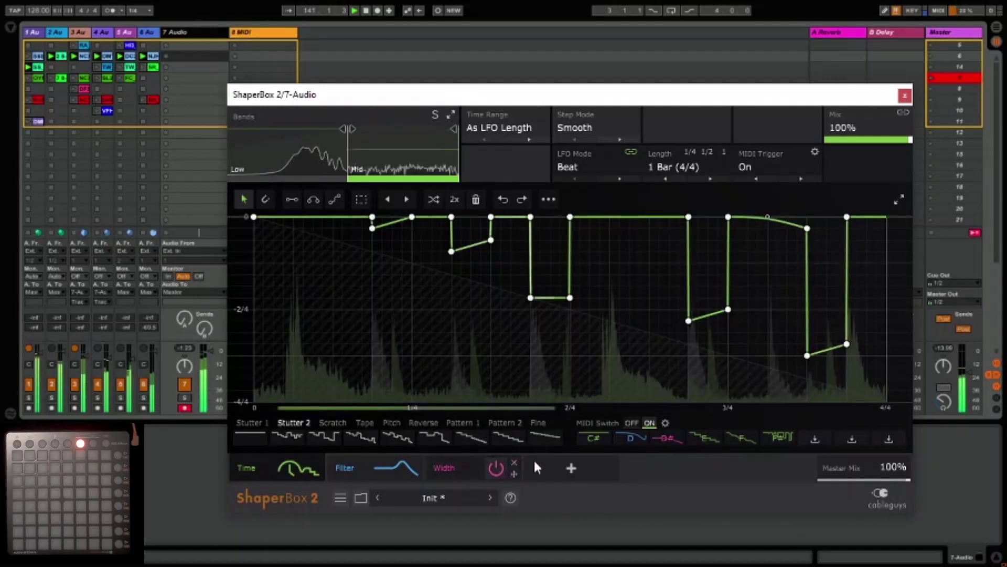
left_click(501, 436)
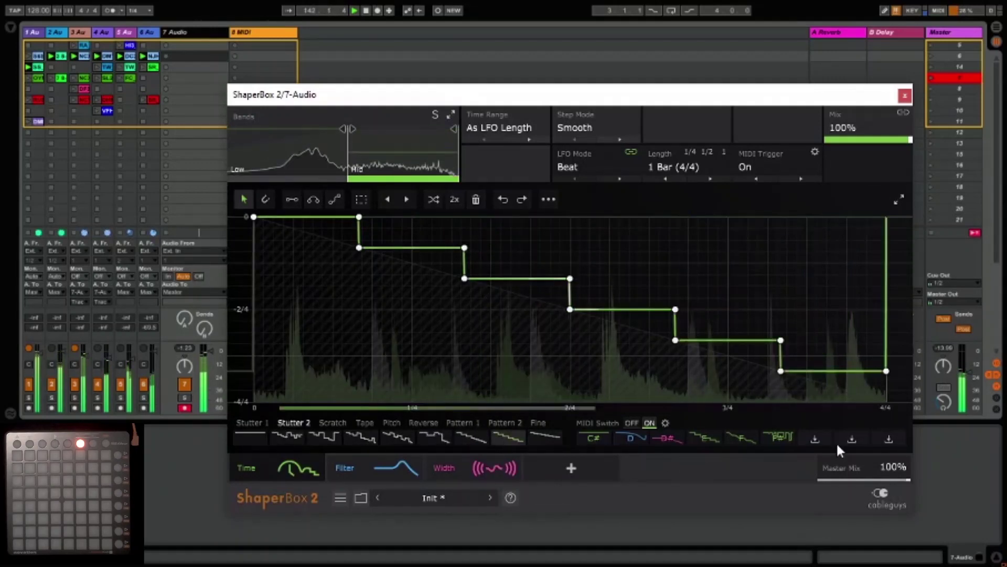
left_click(816, 440)
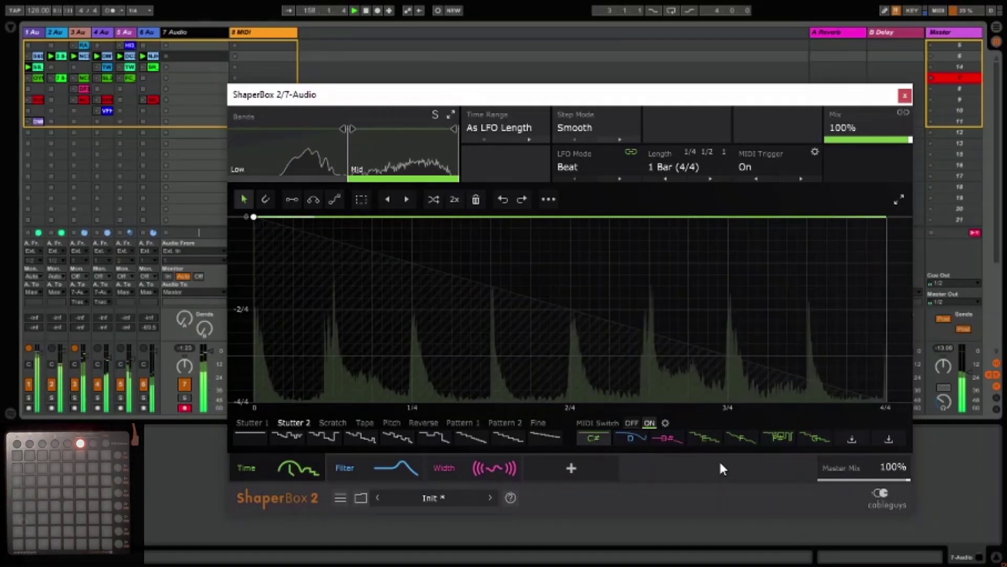
Step: View the Filter shaper's cutoff curve and return to the Time shaper
left_click(365, 465)
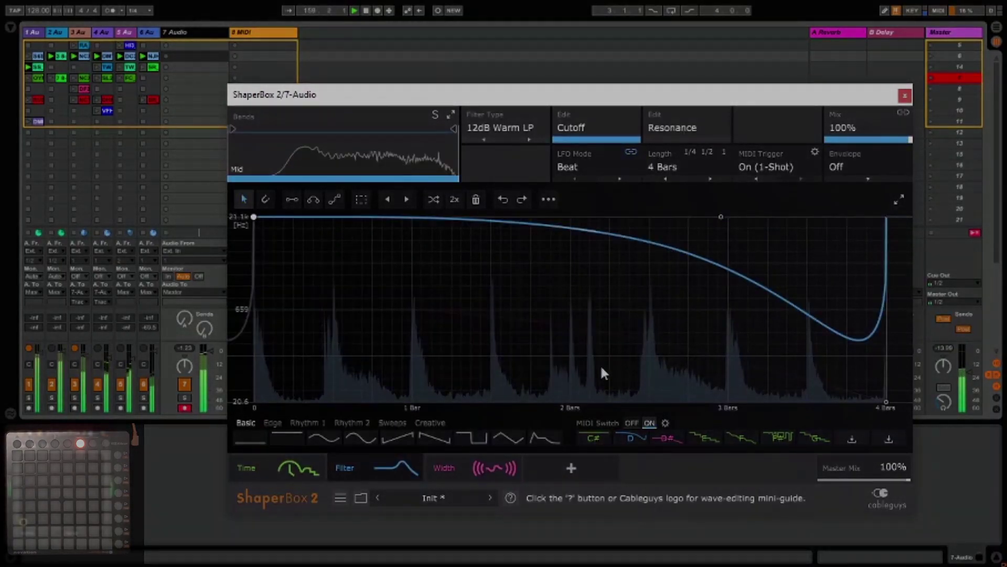
left_click(259, 464)
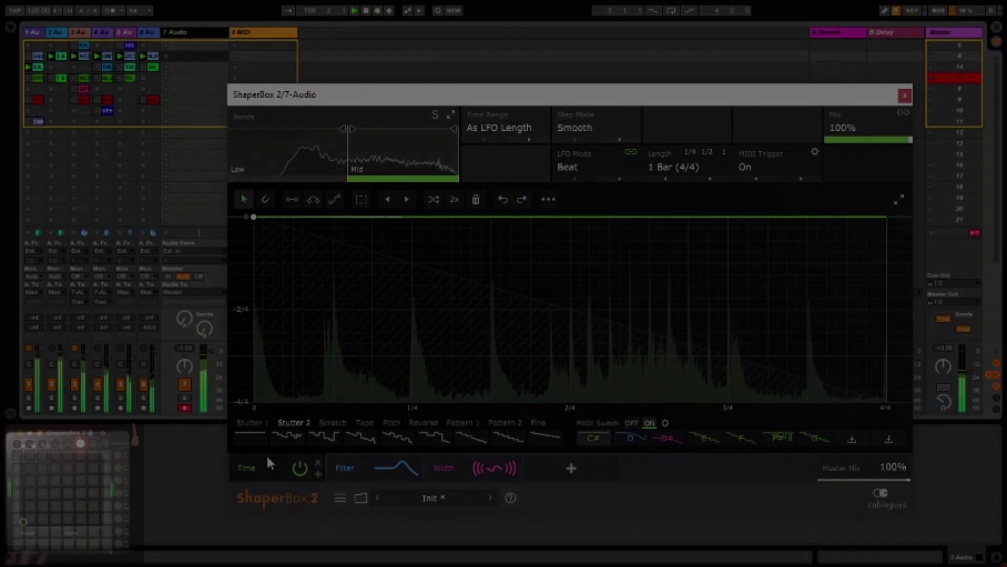